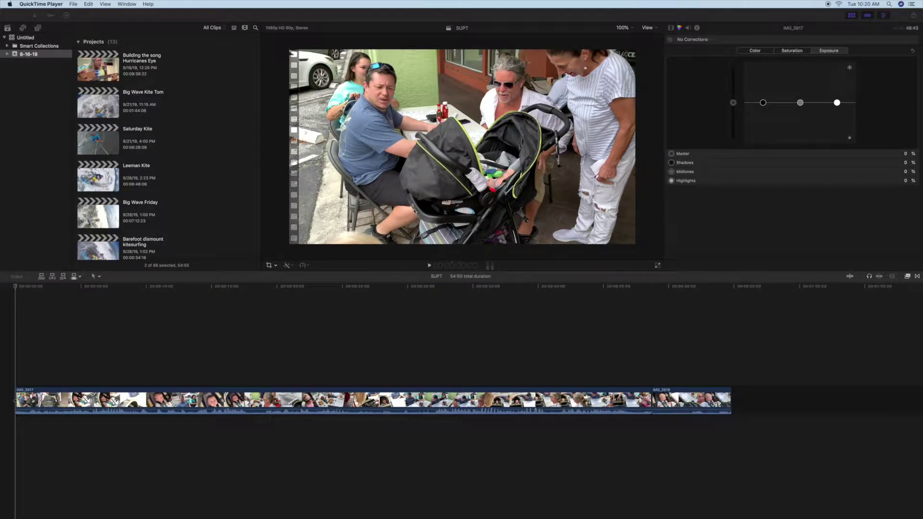
Create and open an empty project named 'Lynnette' in the 8-16-19 event
click(119, 18)
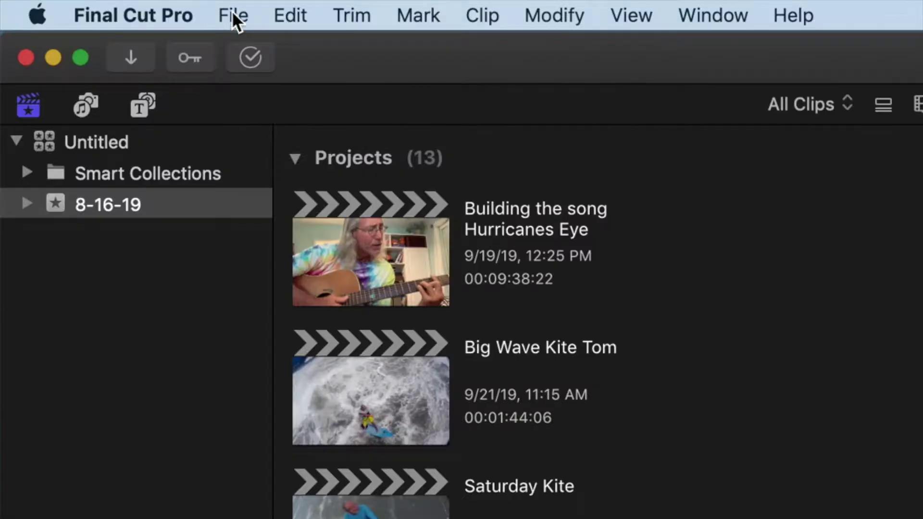
click(231, 11)
mouse_move(254, 48)
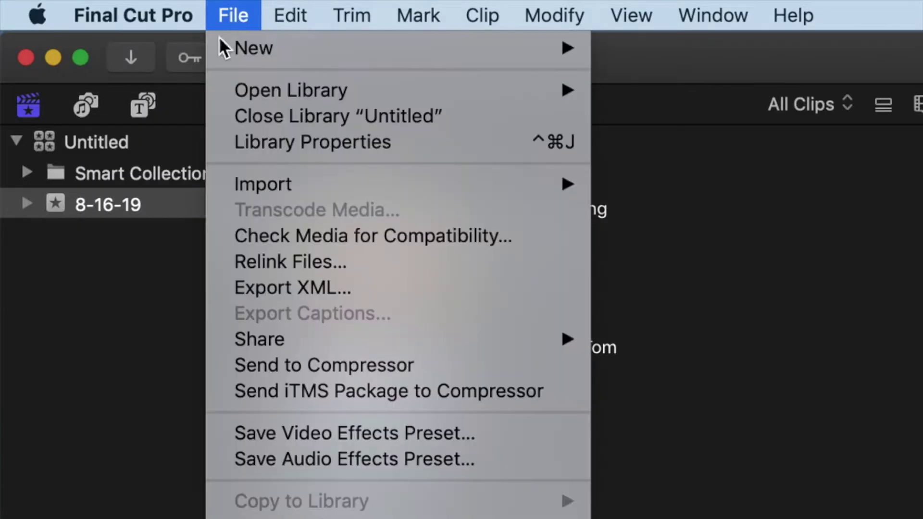
click(692, 58)
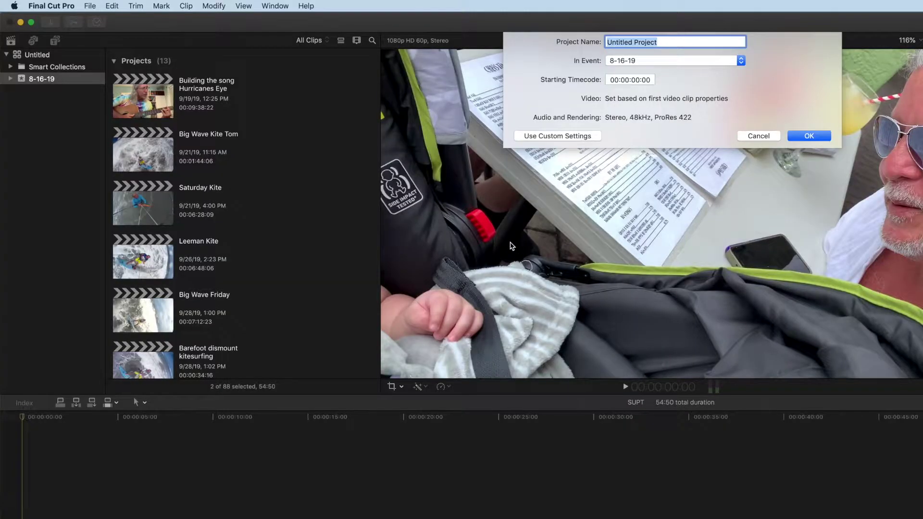
text(Lynne)
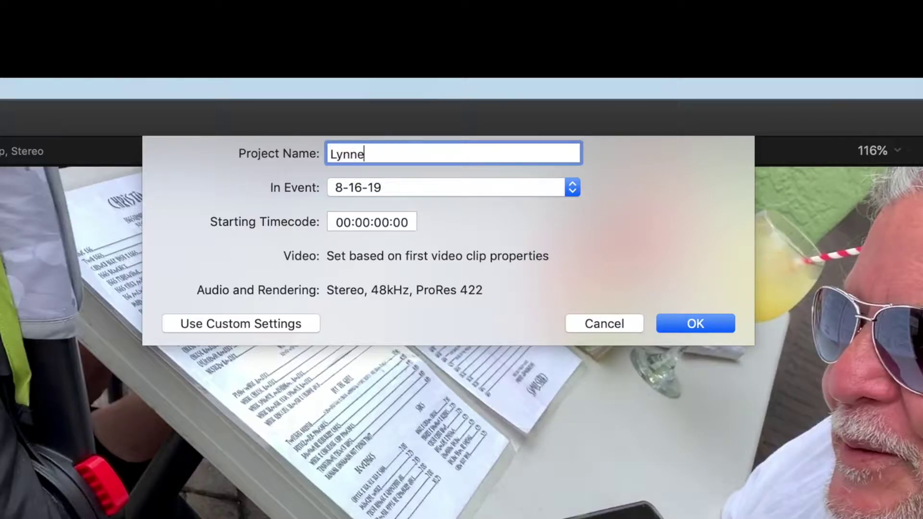
text(tte)
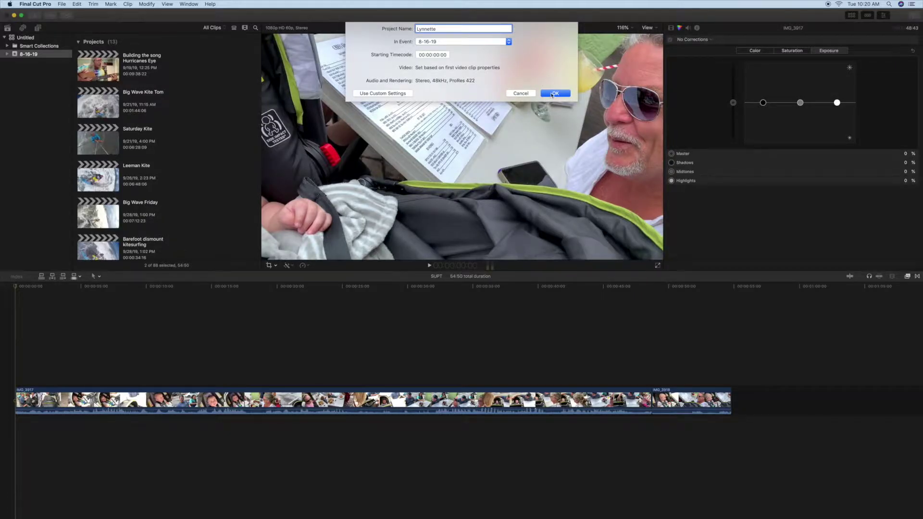
click(552, 95)
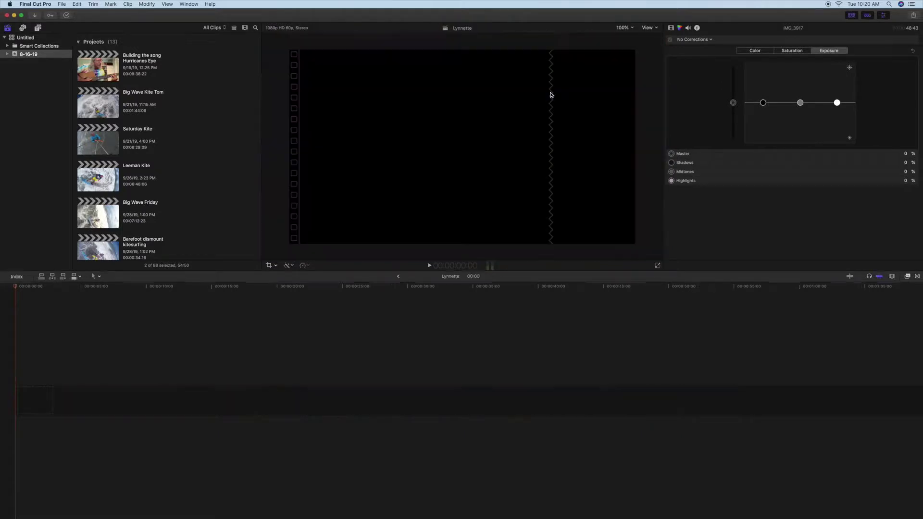
scroll(182, 122, down, 5)
scroll(181, 122, down, 5)
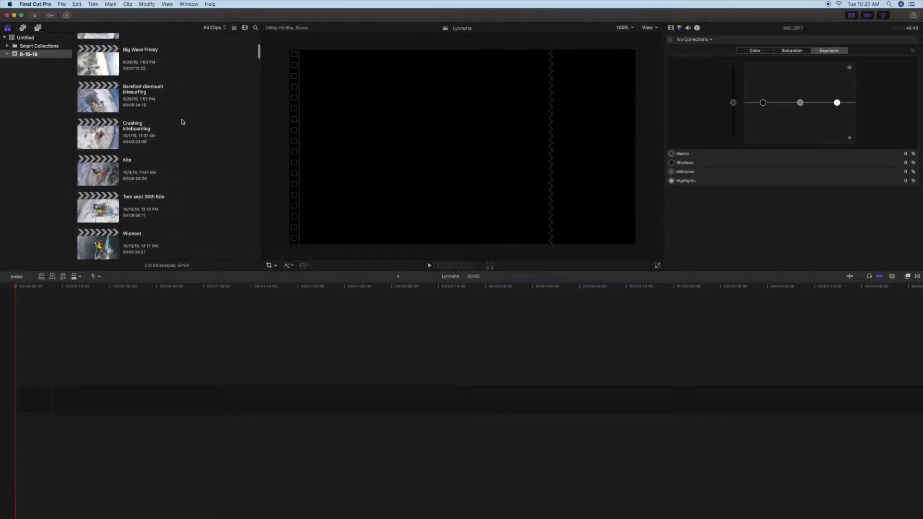
scroll(182, 122, down, 5)
scroll(182, 122, down, 5)
scroll(181, 122, down, 5)
scroll(182, 122, down, 5)
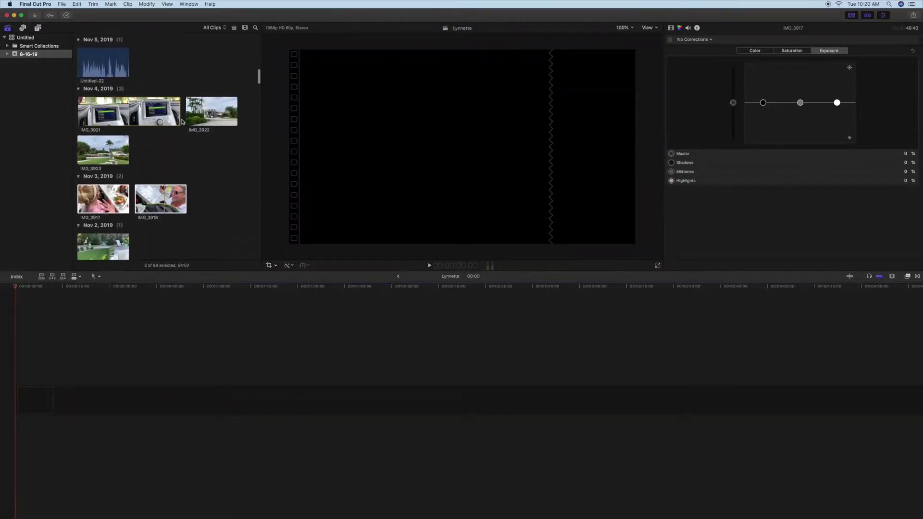
scroll(182, 122, down, 5)
scroll(182, 122, down, 5)
scroll(182, 122, down, 1)
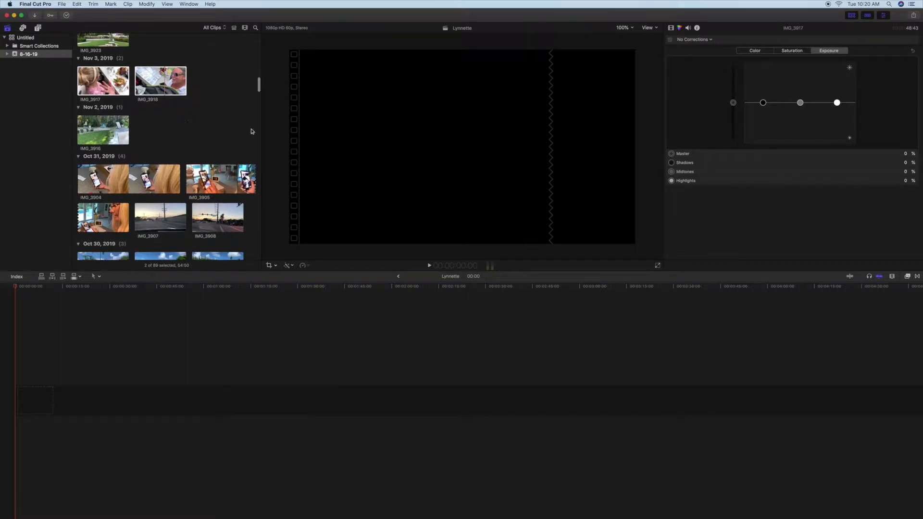
Select clip IMG_3904 in the browser's Oct 31, 2019 group
click(103, 180)
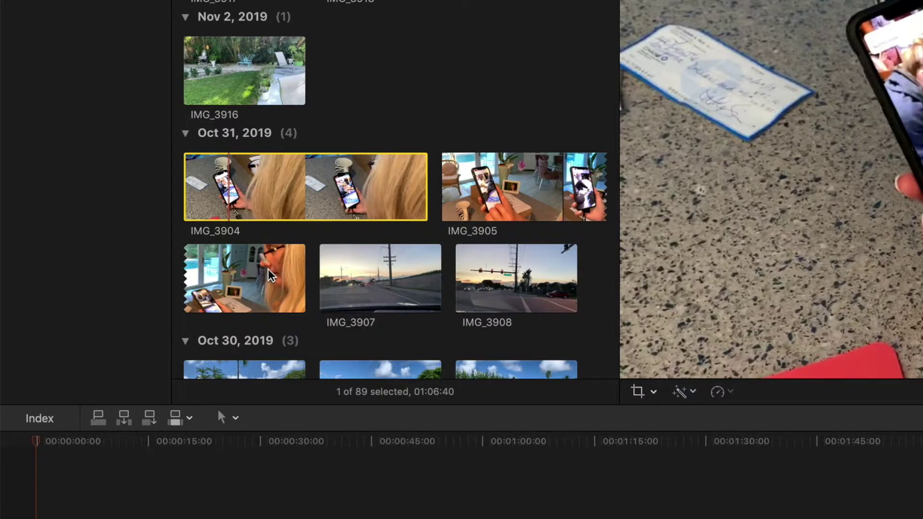
Add IMG_3905 to the selection and append both clips to the Lynnette storyline
super+click(269, 273)
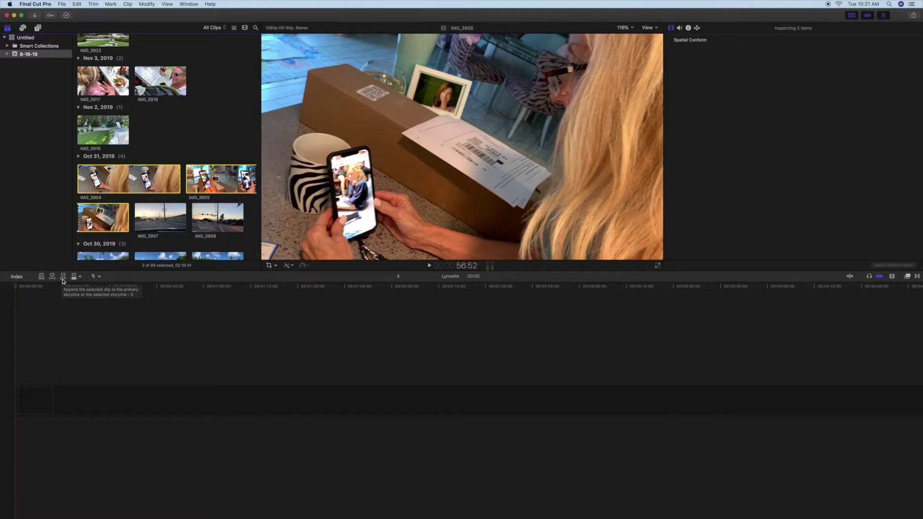
click(62, 281)
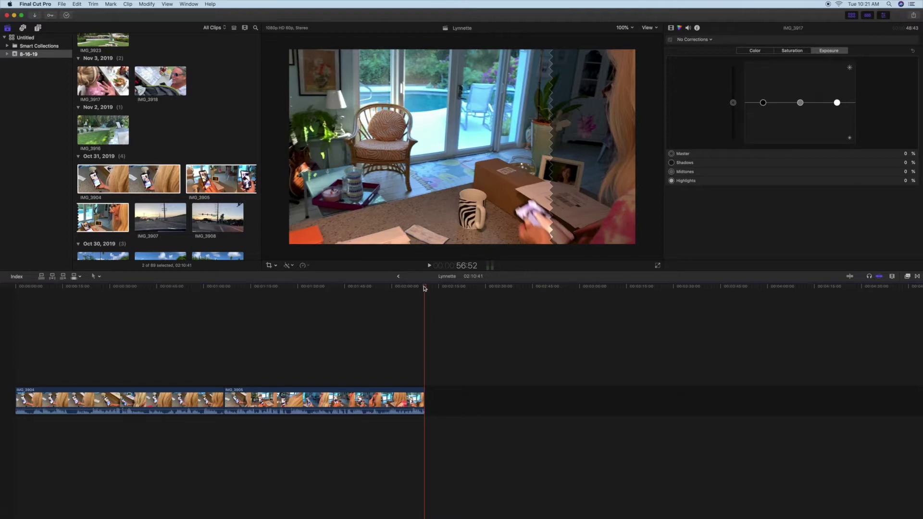
Play the Lynnette timeline from the start, stopping about three seconds into IMG_3904
drag(424, 287, 25, 321)
key(Home)
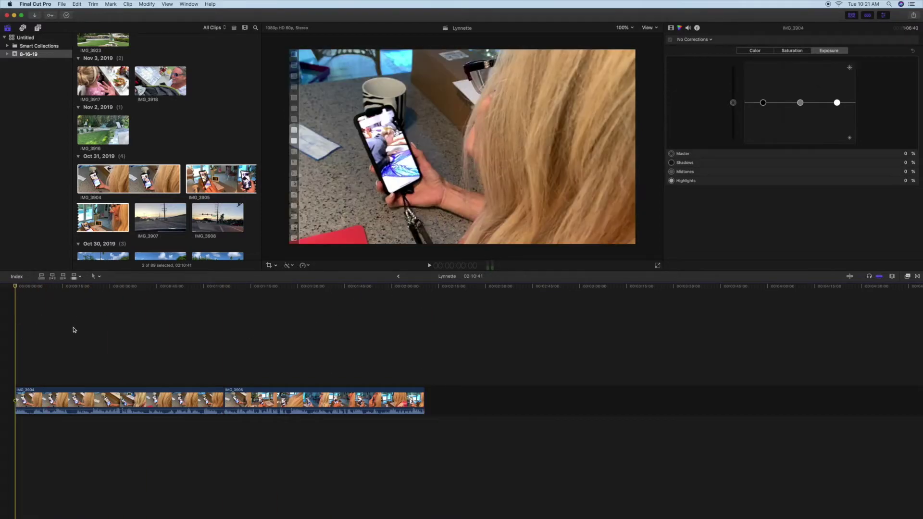
key(space)
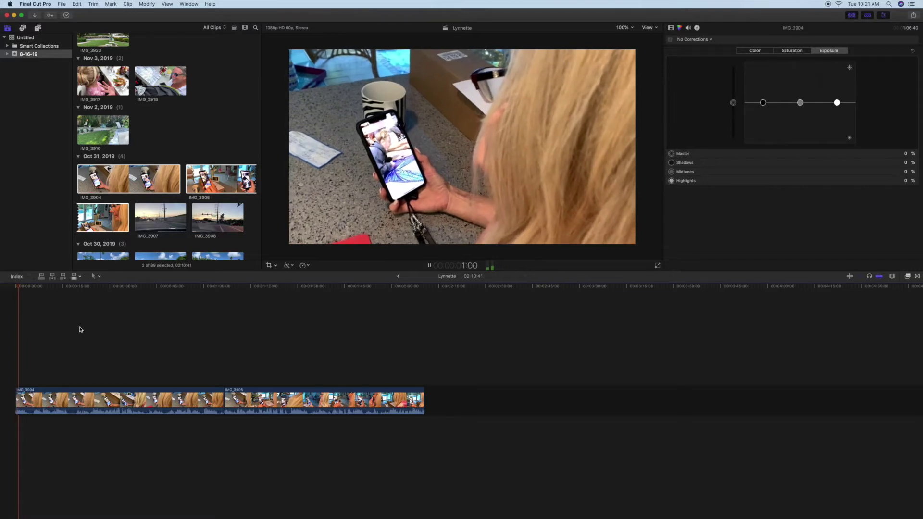
key(space)
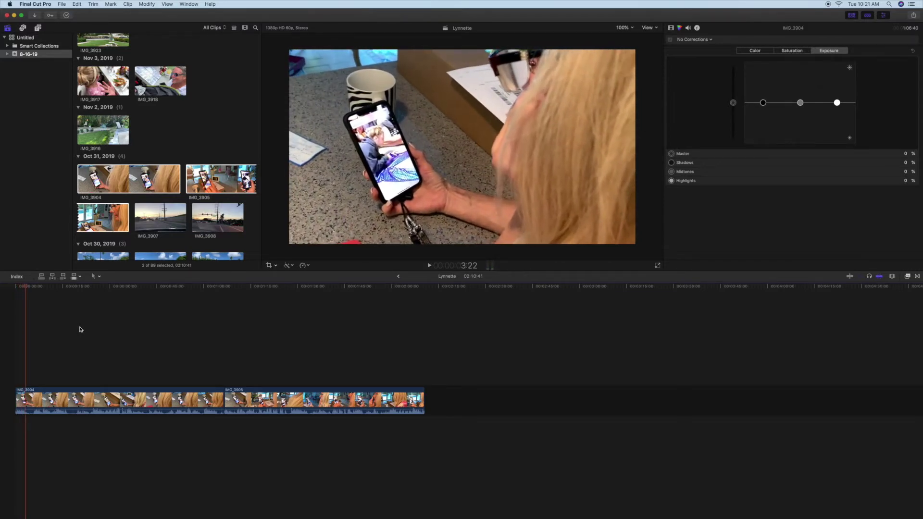